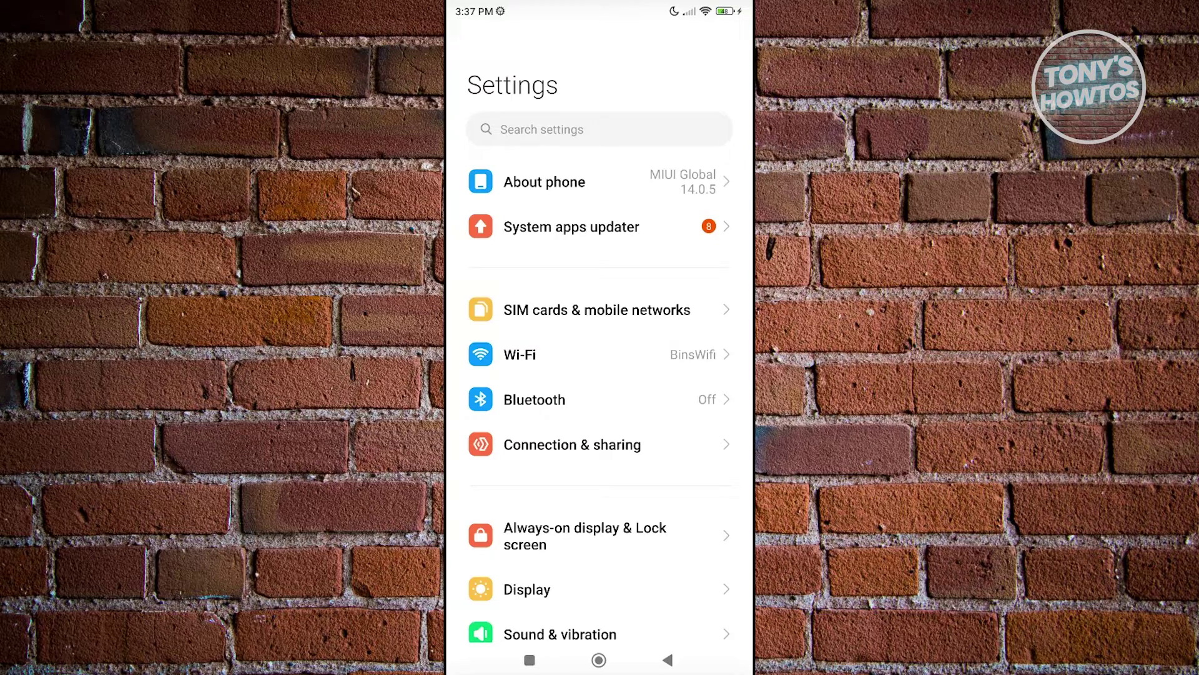
left_click(580, 183)
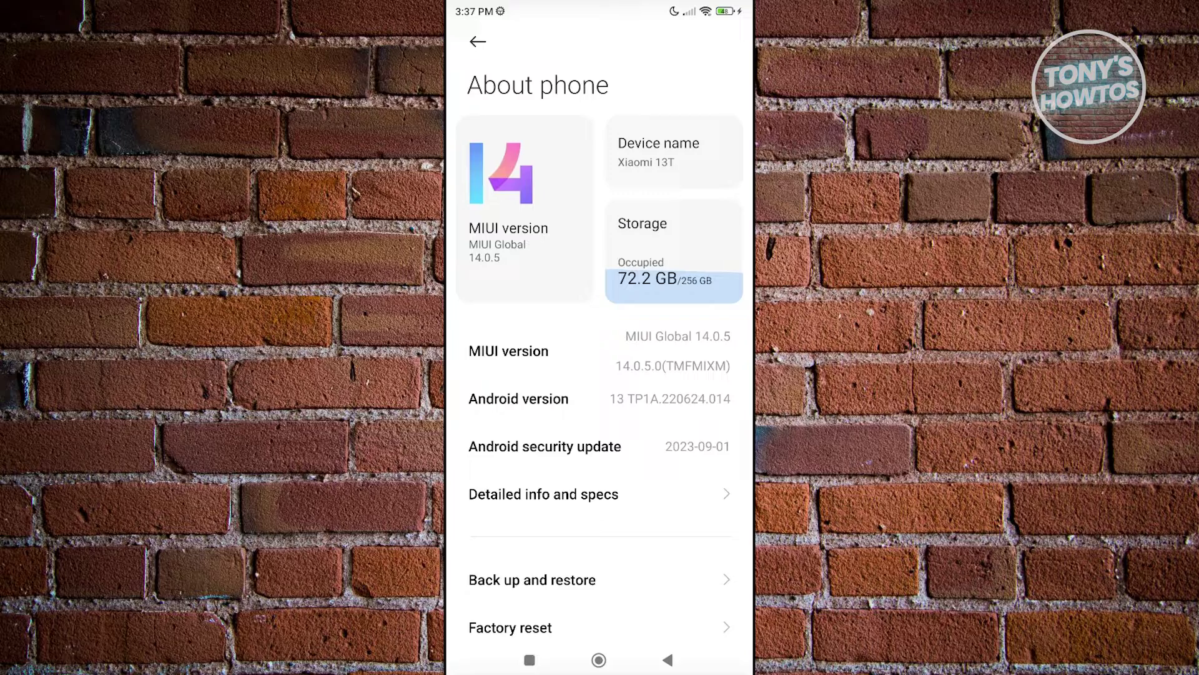
left_click(599, 351)
left_click(599, 350)
key("Escape")
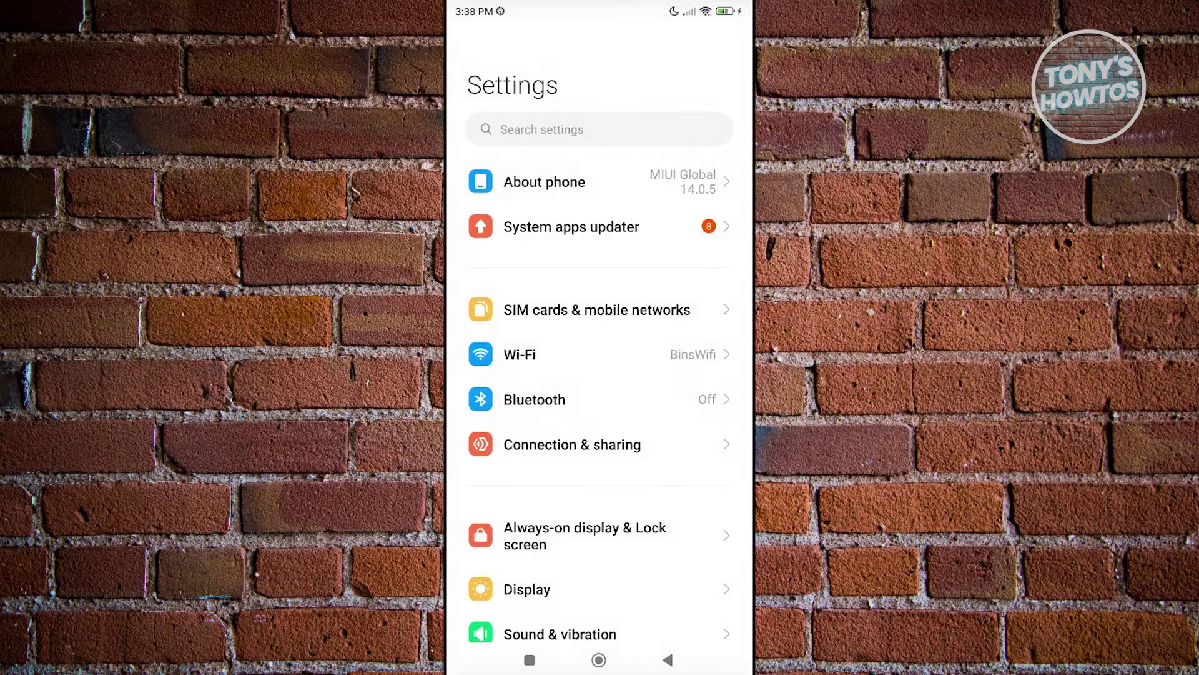
scroll(600, 375, "down", 10)
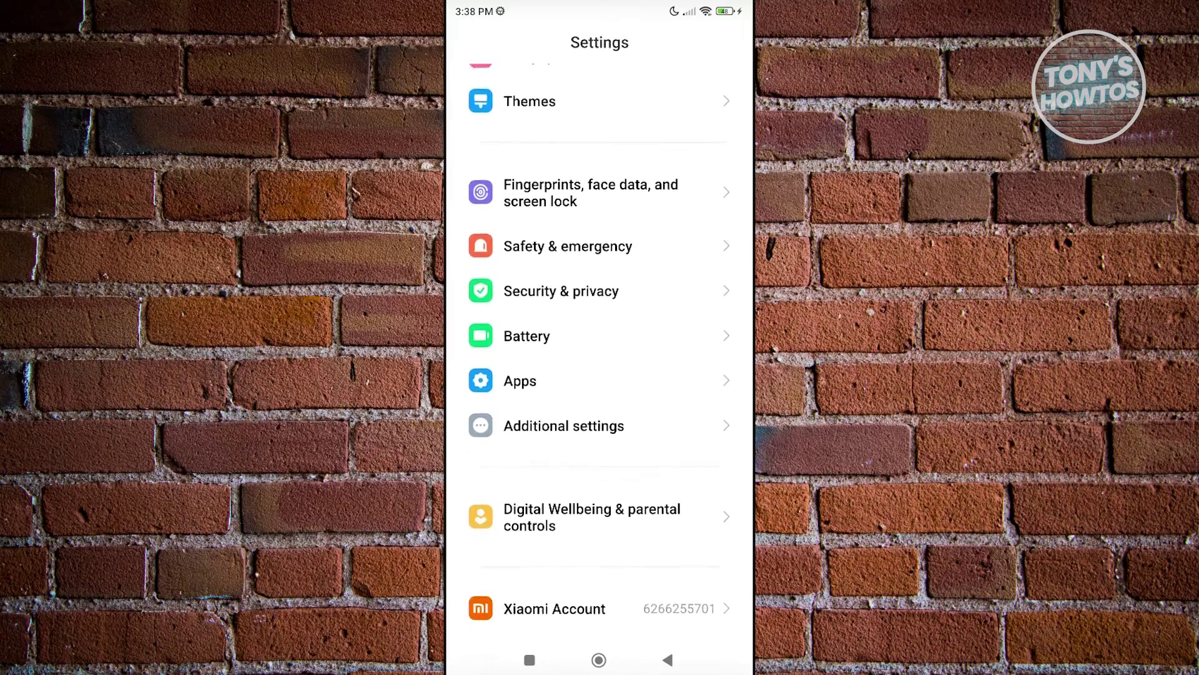
scroll(600, 375, "down", 1)
- Switch on Allow window-level blurs in Additional settings > Developer options, then go Home
left_click(564, 412)
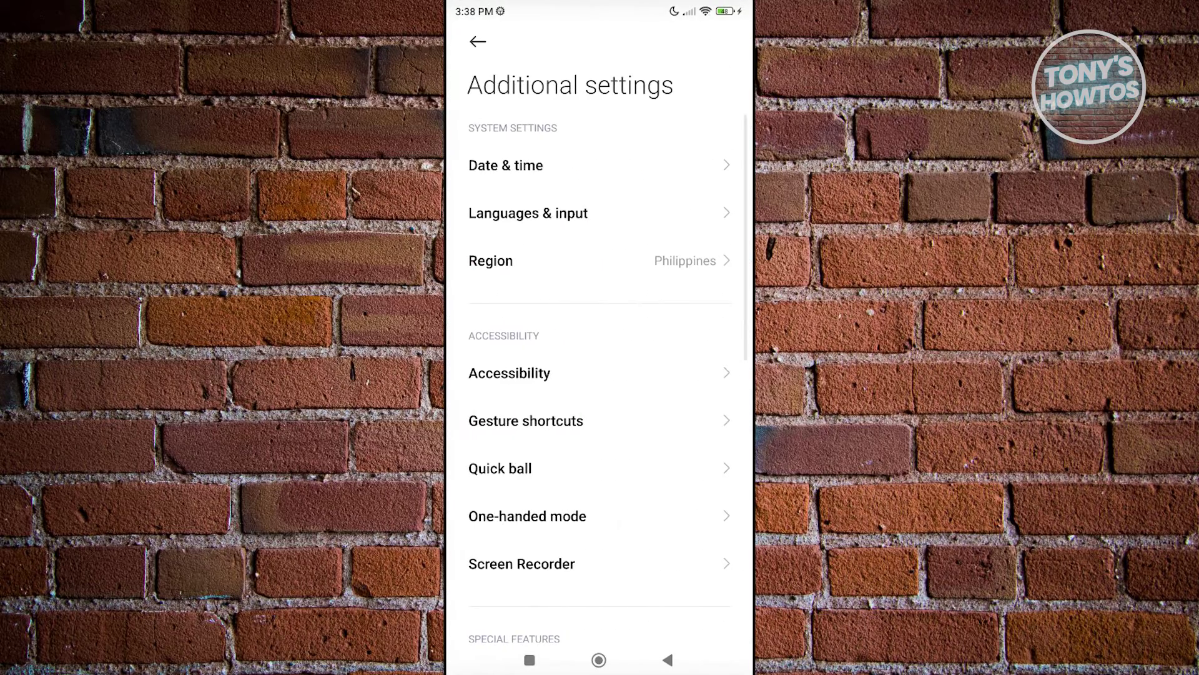
scroll(599, 375, "down", 10)
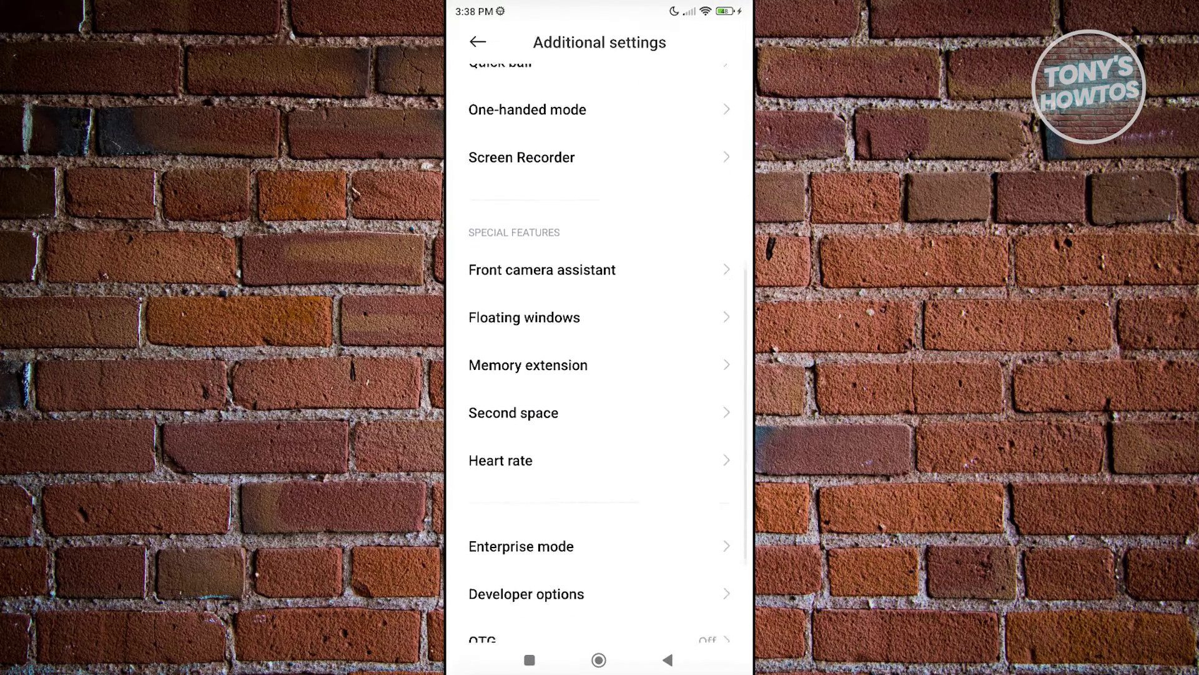
scroll(600, 375, "down", 1)
left_click(526, 446)
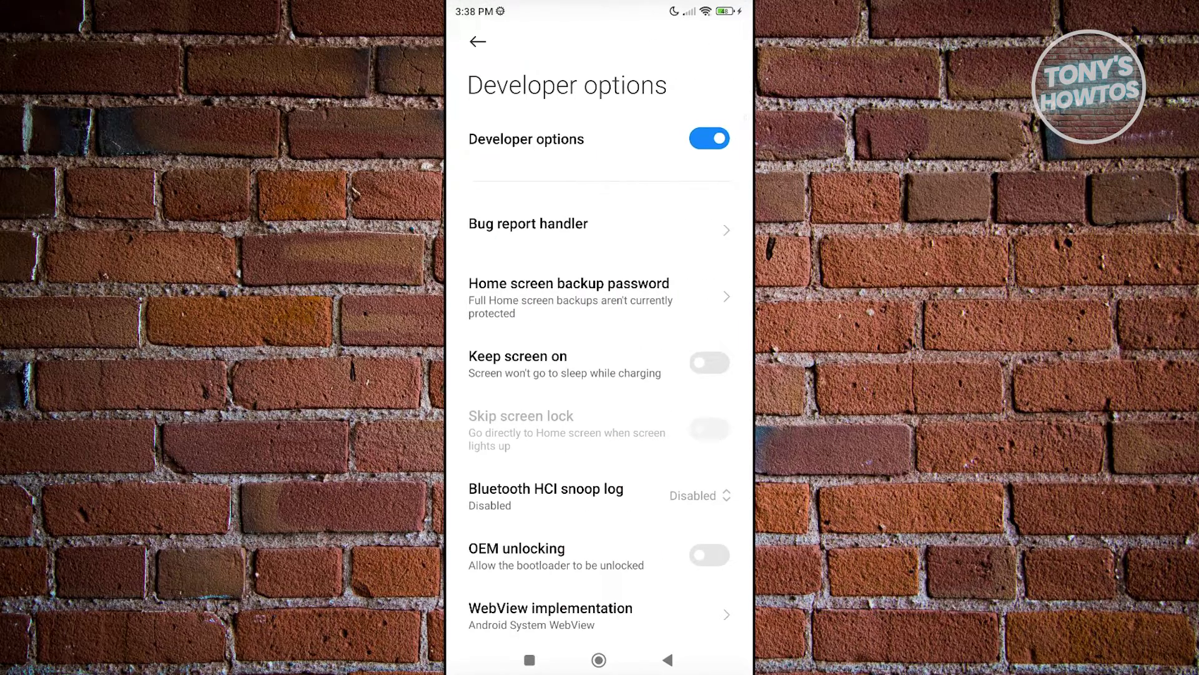
scroll(600, 375, "down", 8)
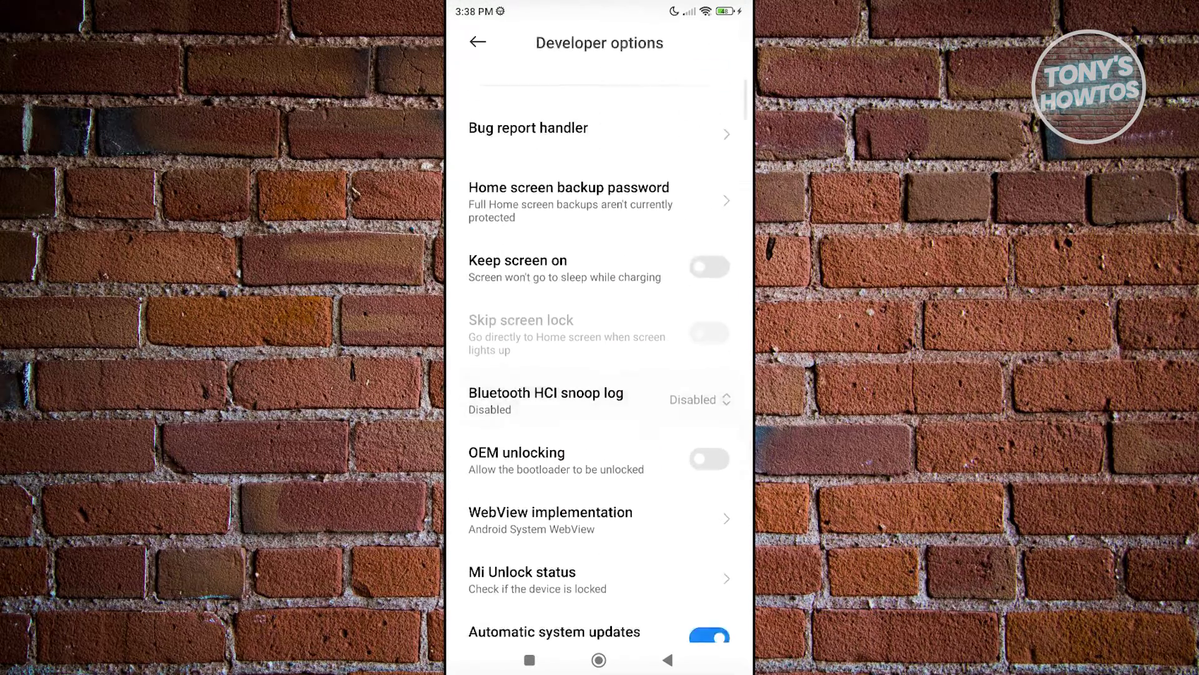
scroll(600, 375, "down", 8)
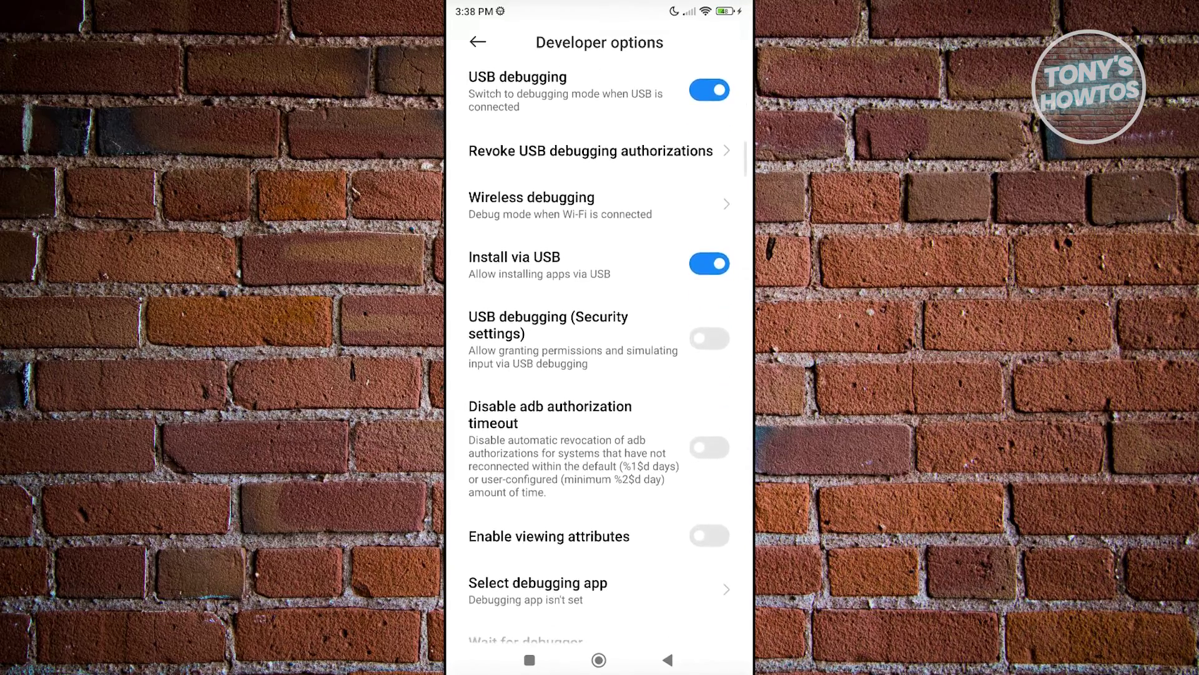
scroll(600, 375, "down", 3)
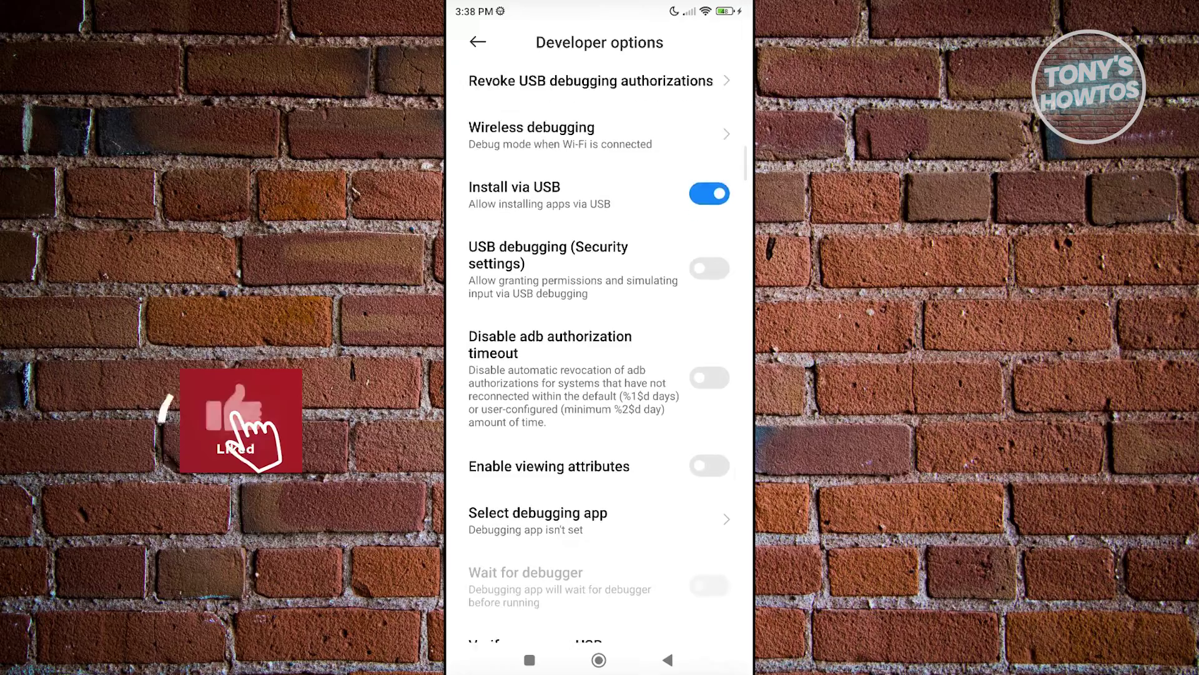
scroll(600, 375, "down", 3)
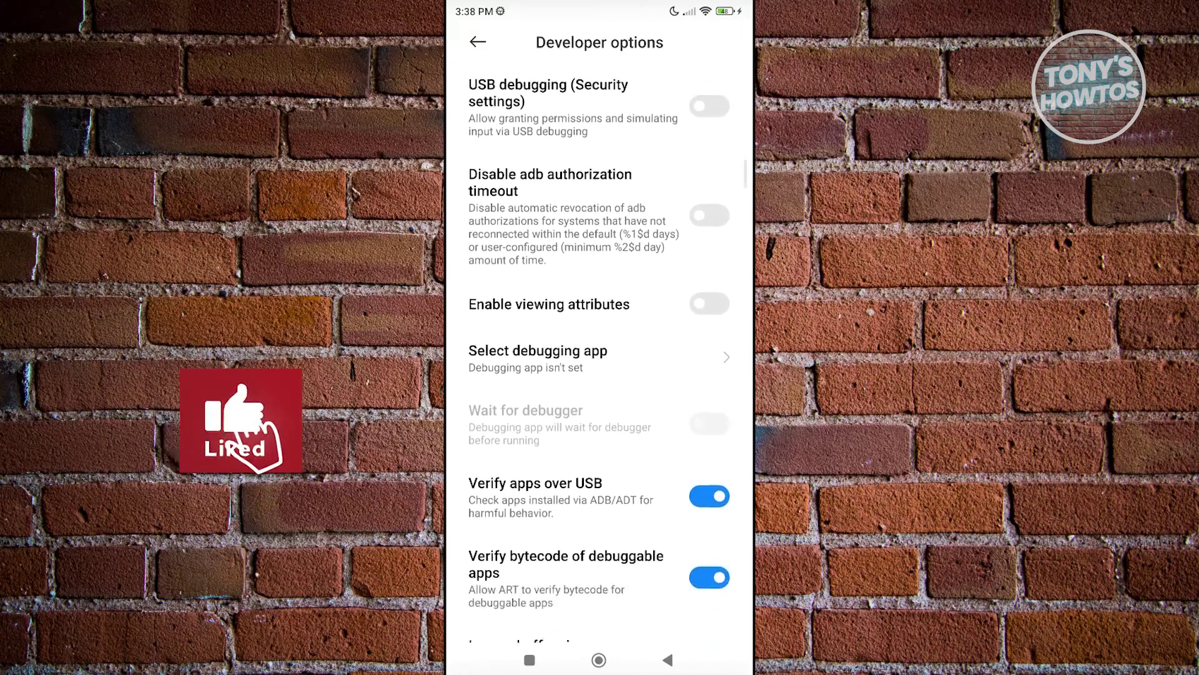
scroll(600, 375, "down", 3)
scroll(600, 375, "down", 3)
scroll(600, 375, "down", 3)
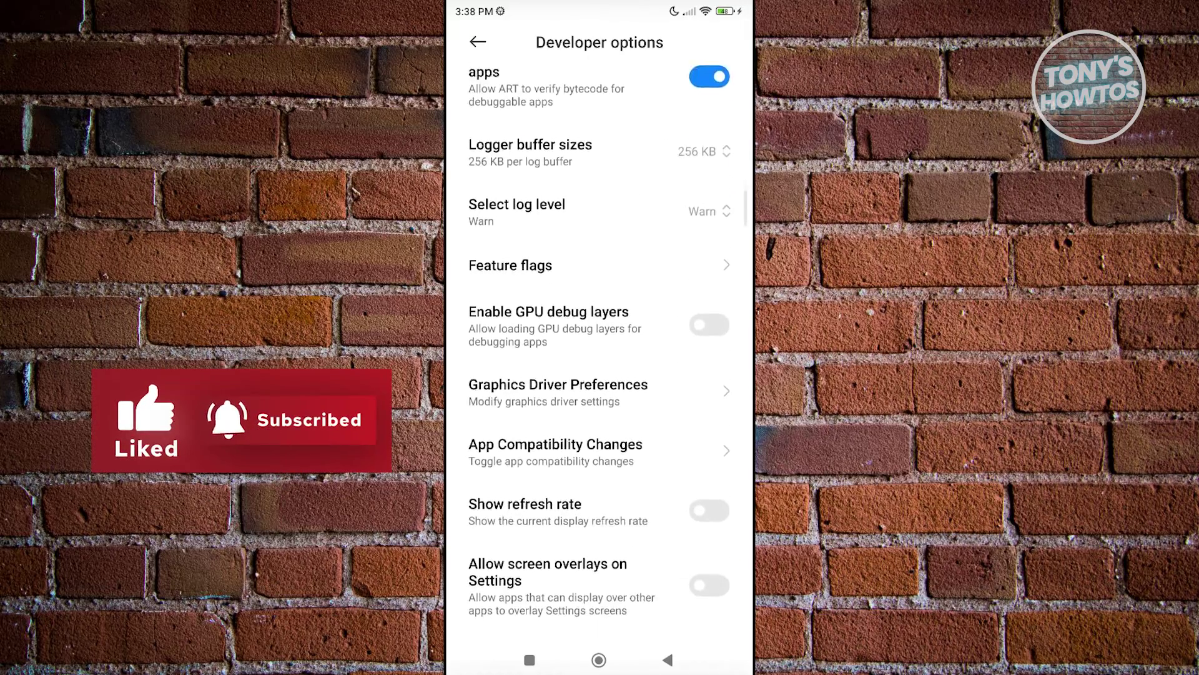
scroll(600, 375, "down", 4)
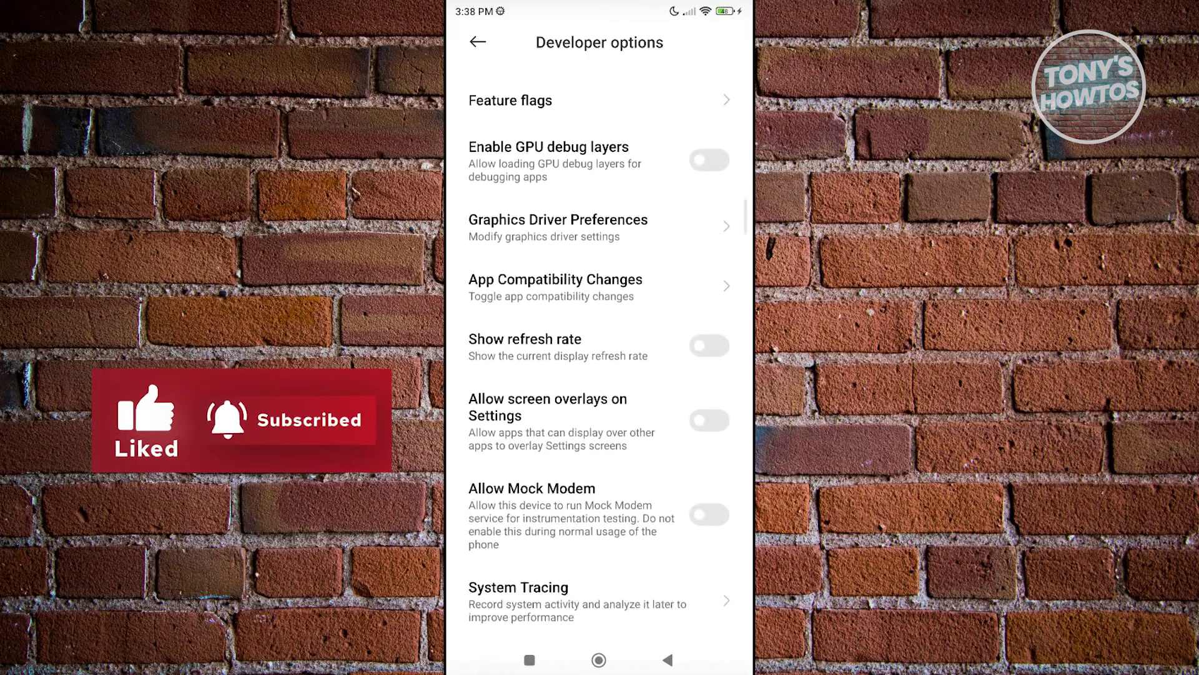
scroll(600, 375, "down", 6)
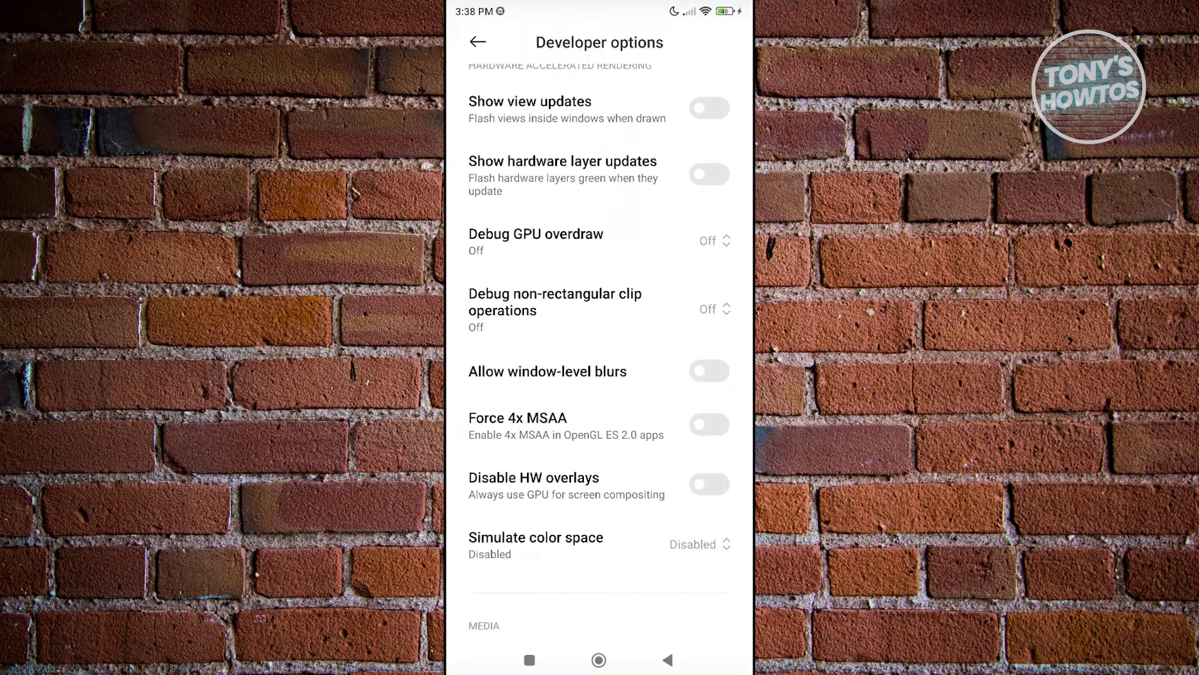
left_click(710, 371)
left_click(599, 659)
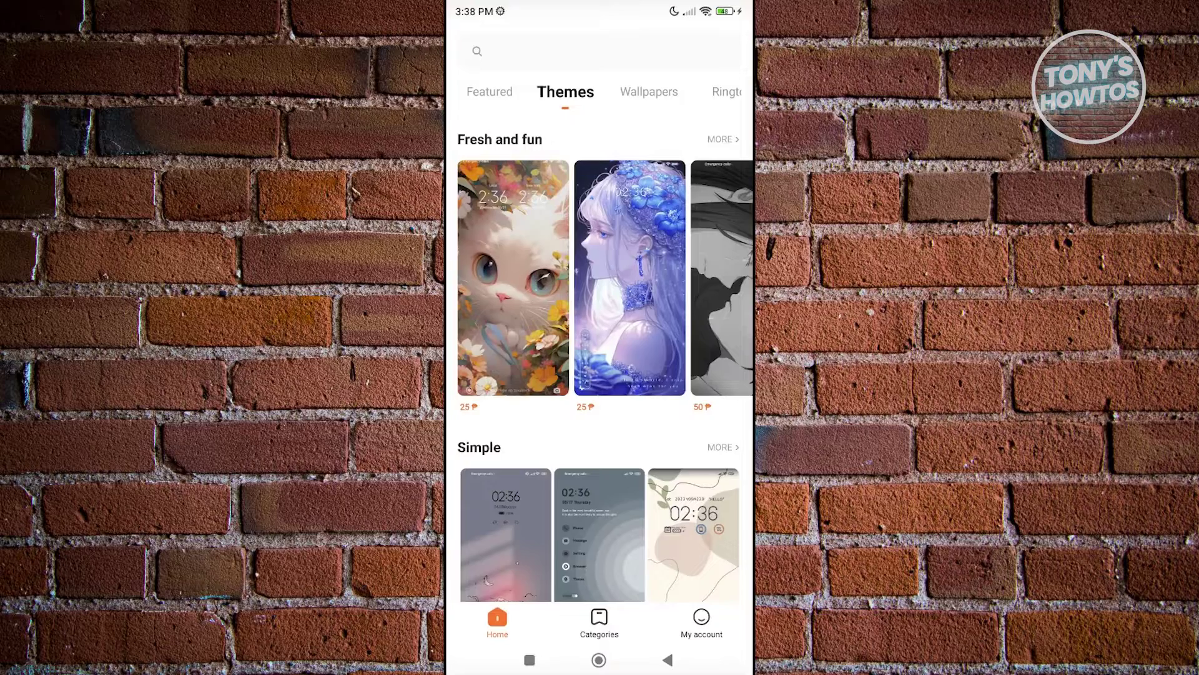
- Search the theme store for 'dark city view', preview the Dark City View theme, then go back
left_click(600, 51)
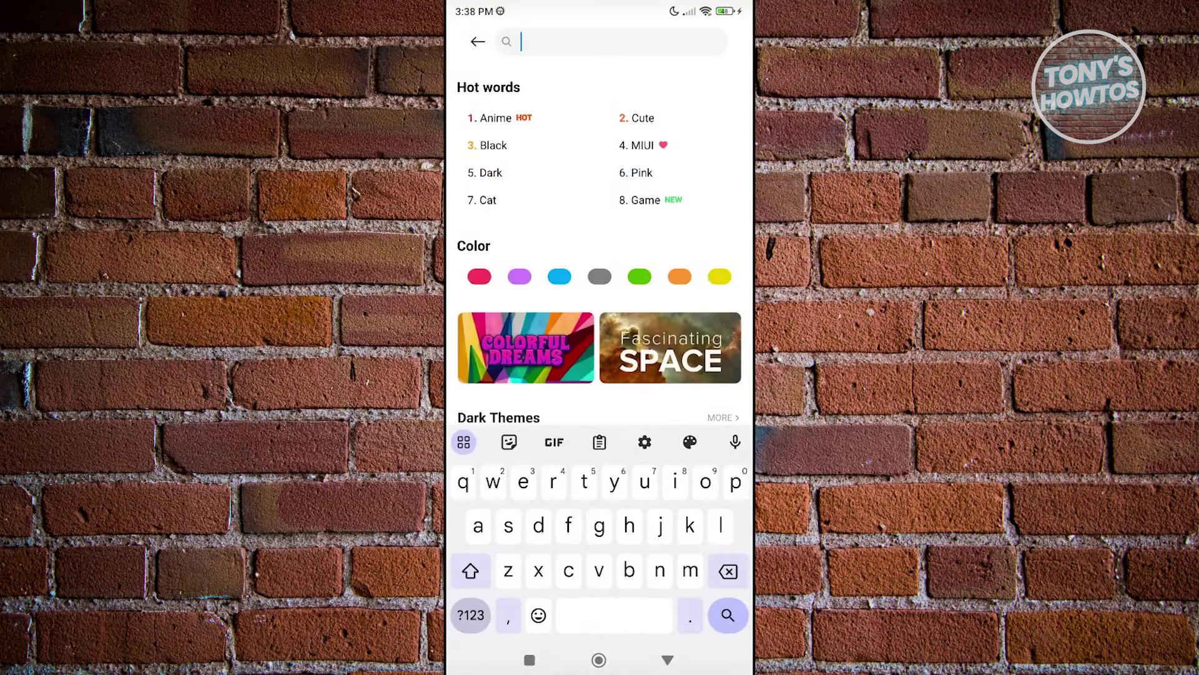
type("dark cit")
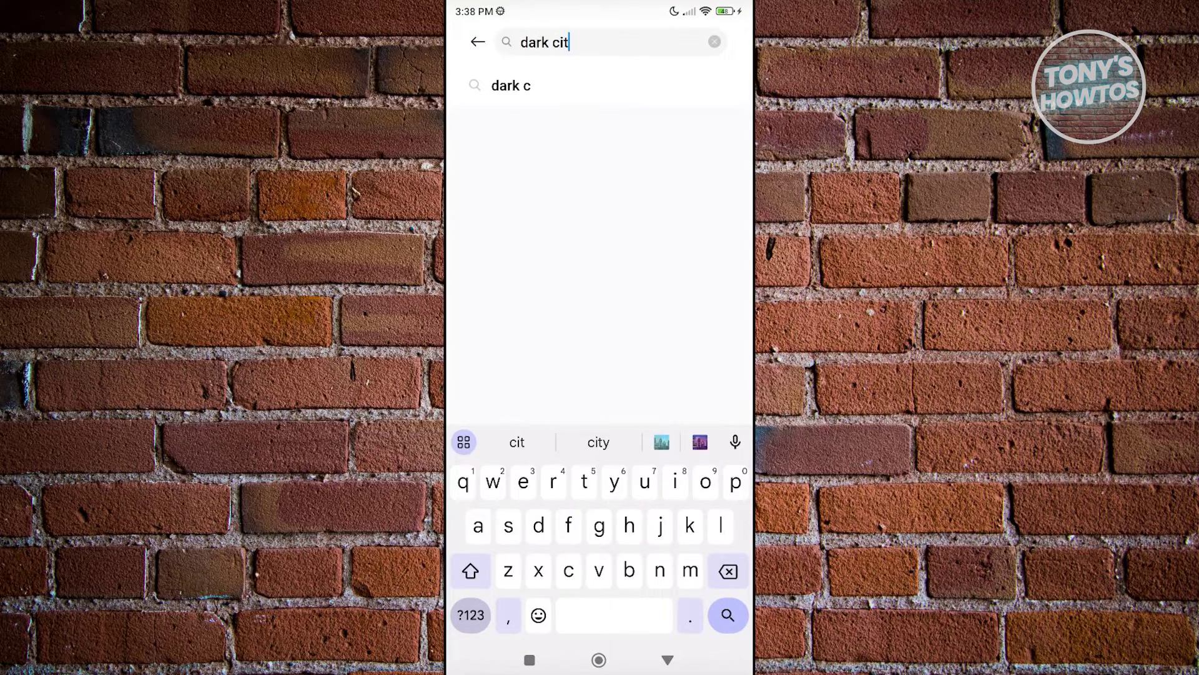
type("y view")
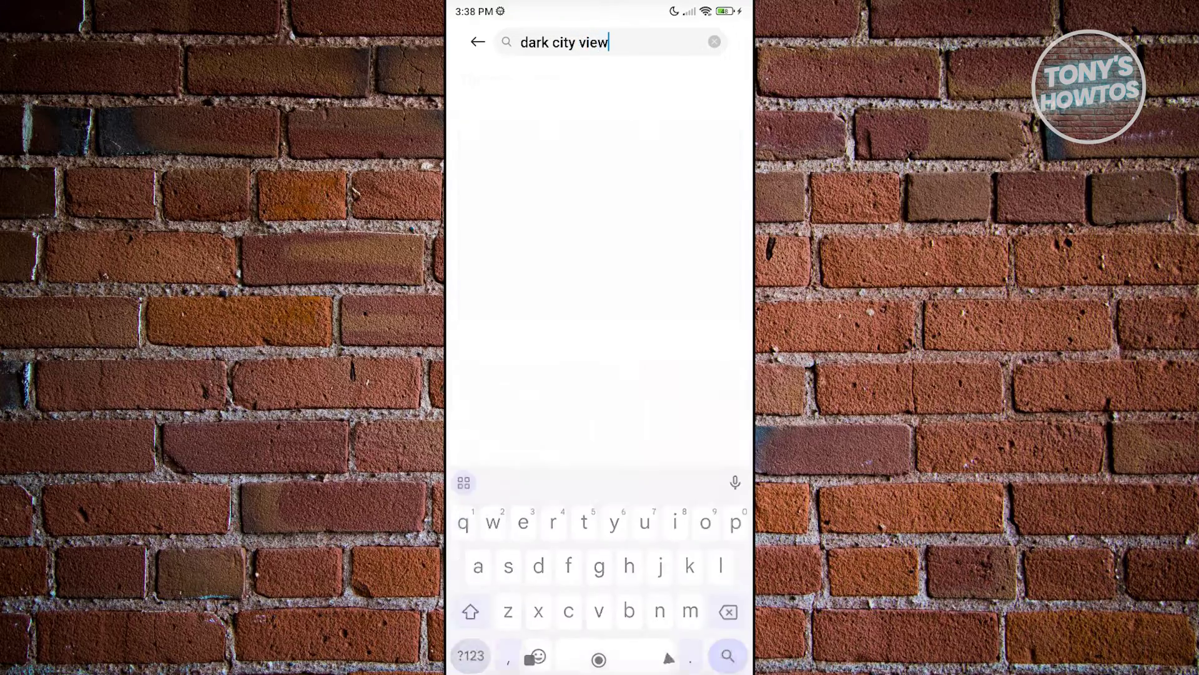
key("Return")
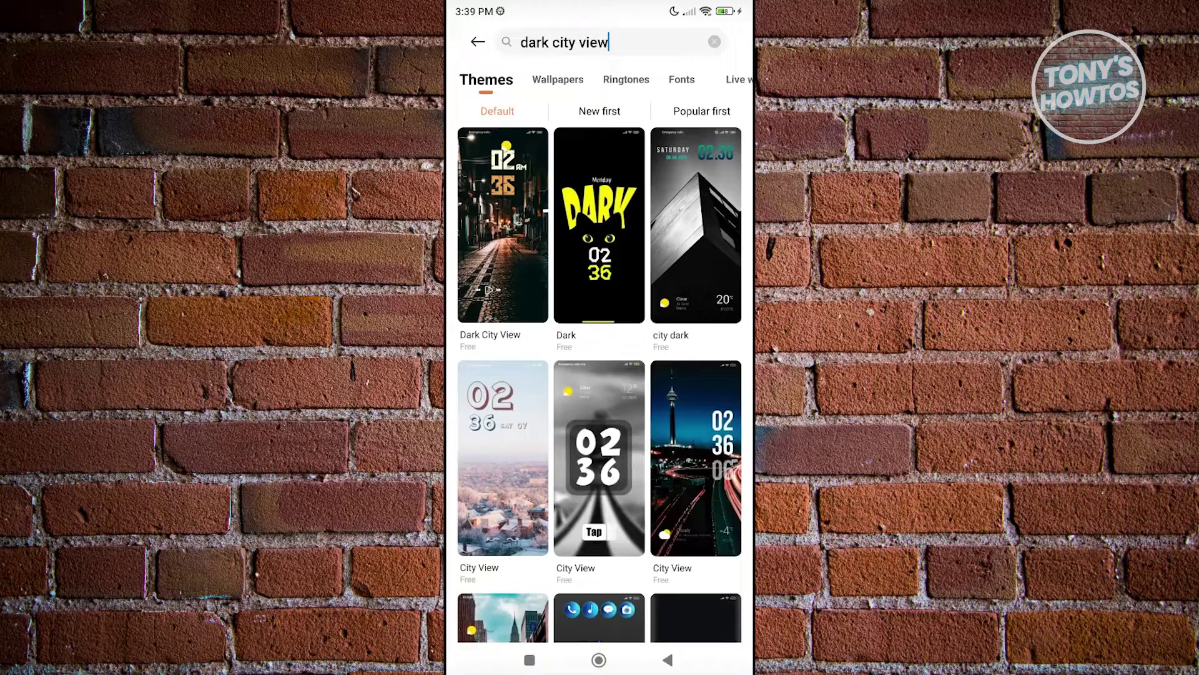
left_click(503, 224)
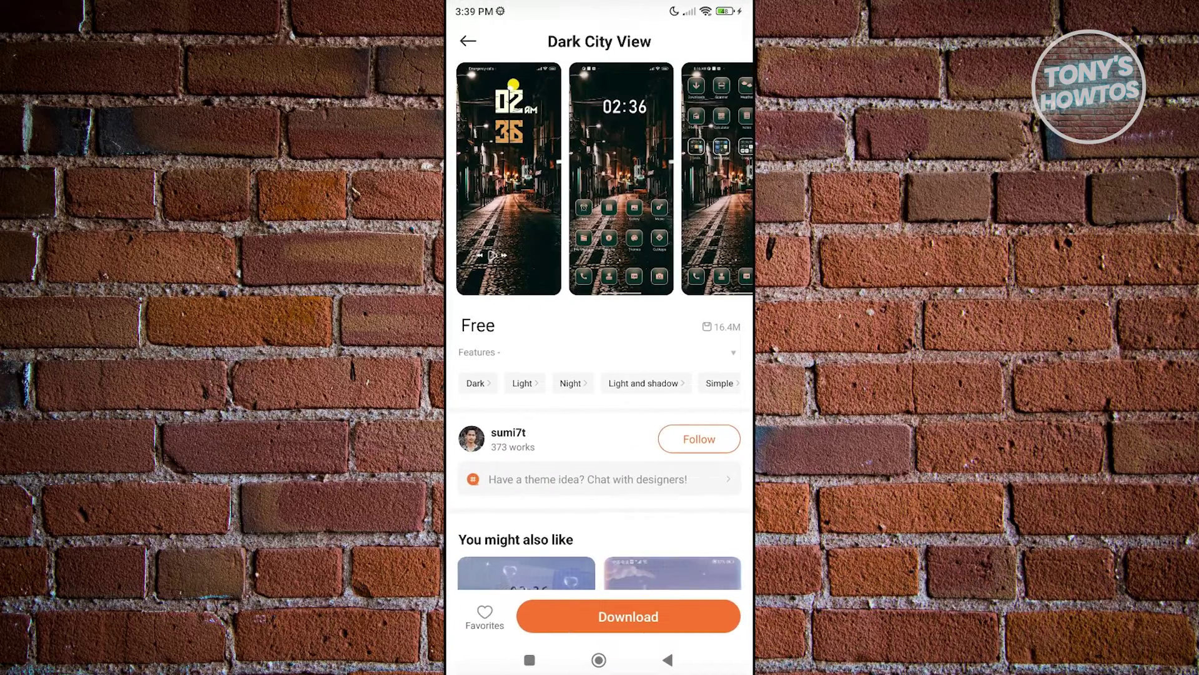
left_click(468, 41)
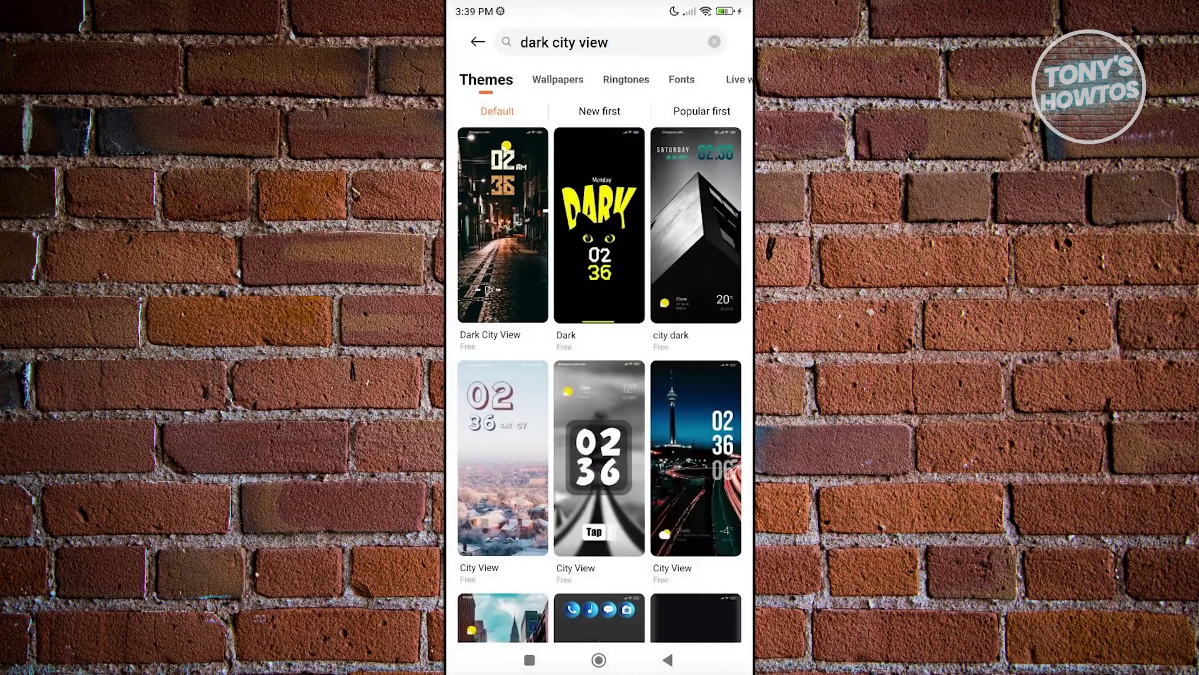
left_click(667, 660)
- Apply the owned 'amazing icon pack' theme from My account > Themes and view the home screen
left_click(700, 622)
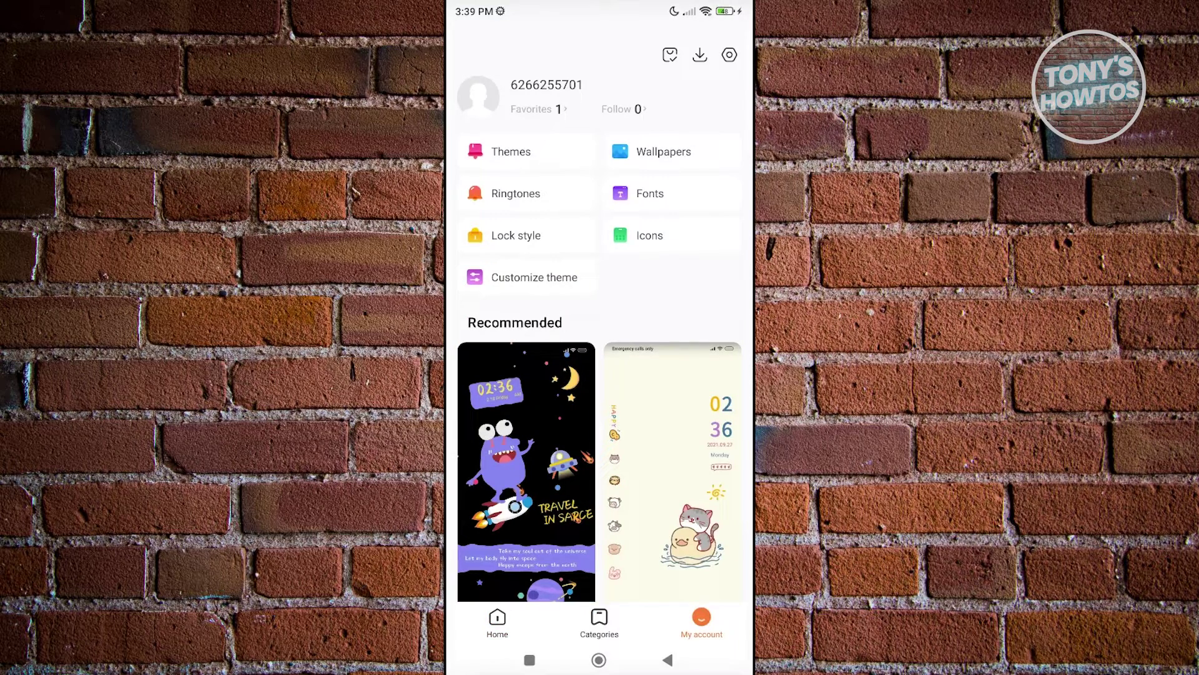
left_click(511, 151)
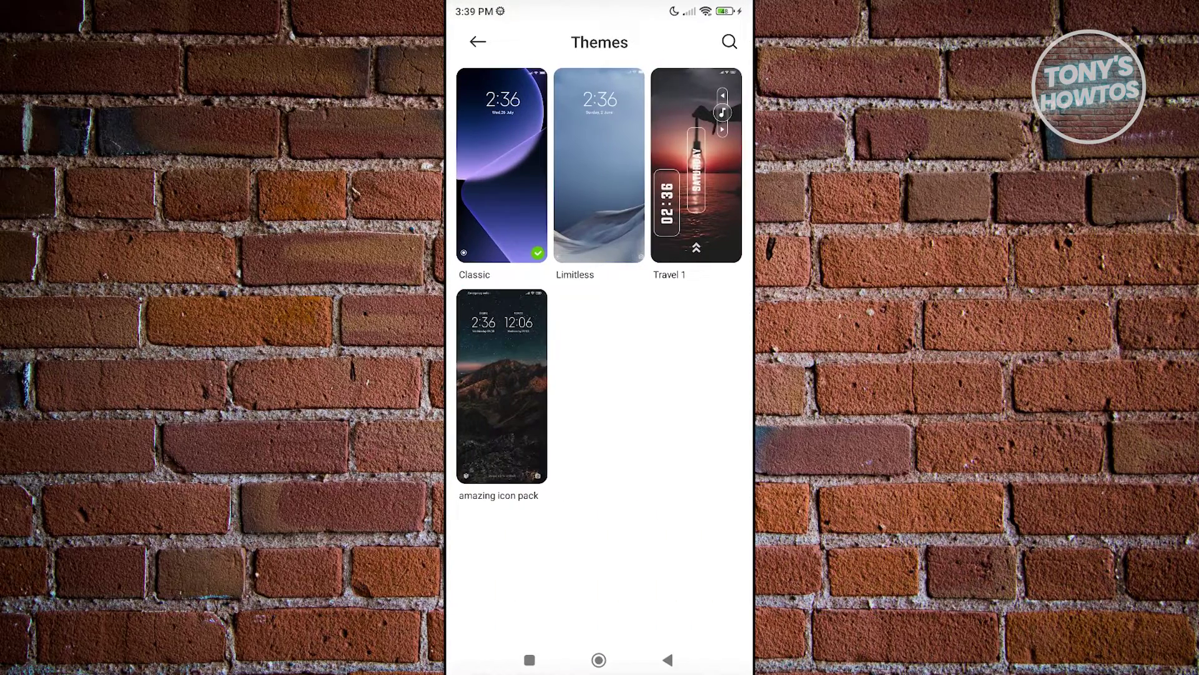
left_click(501, 386)
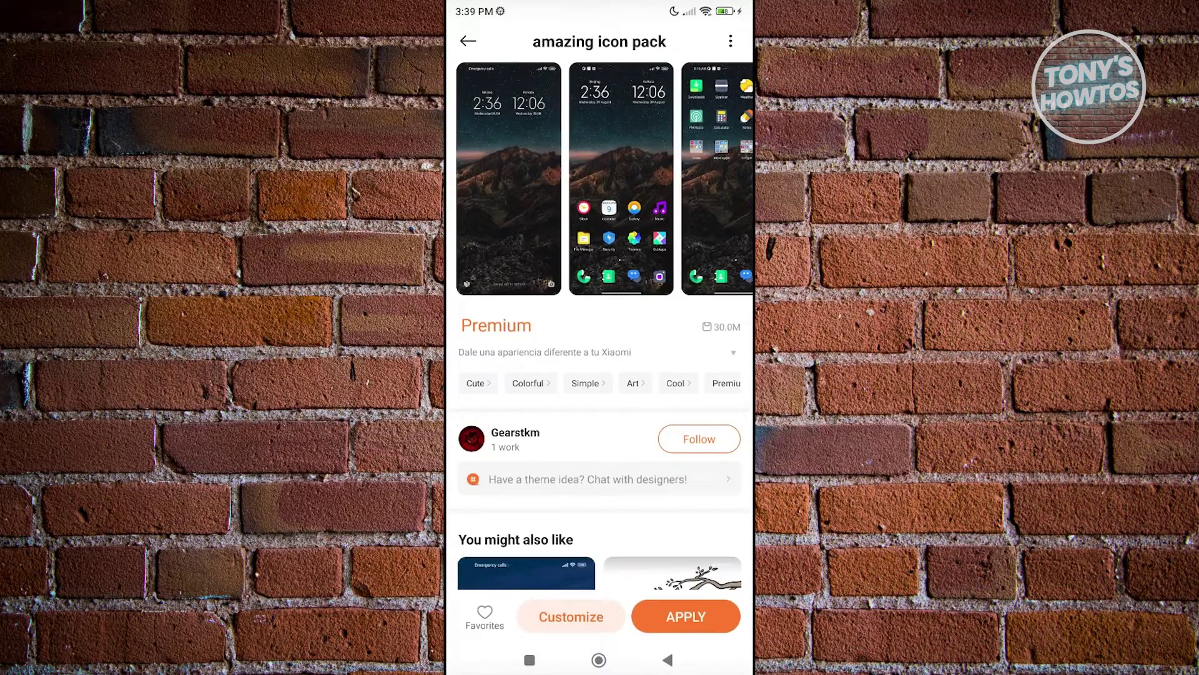
left_click(686, 616)
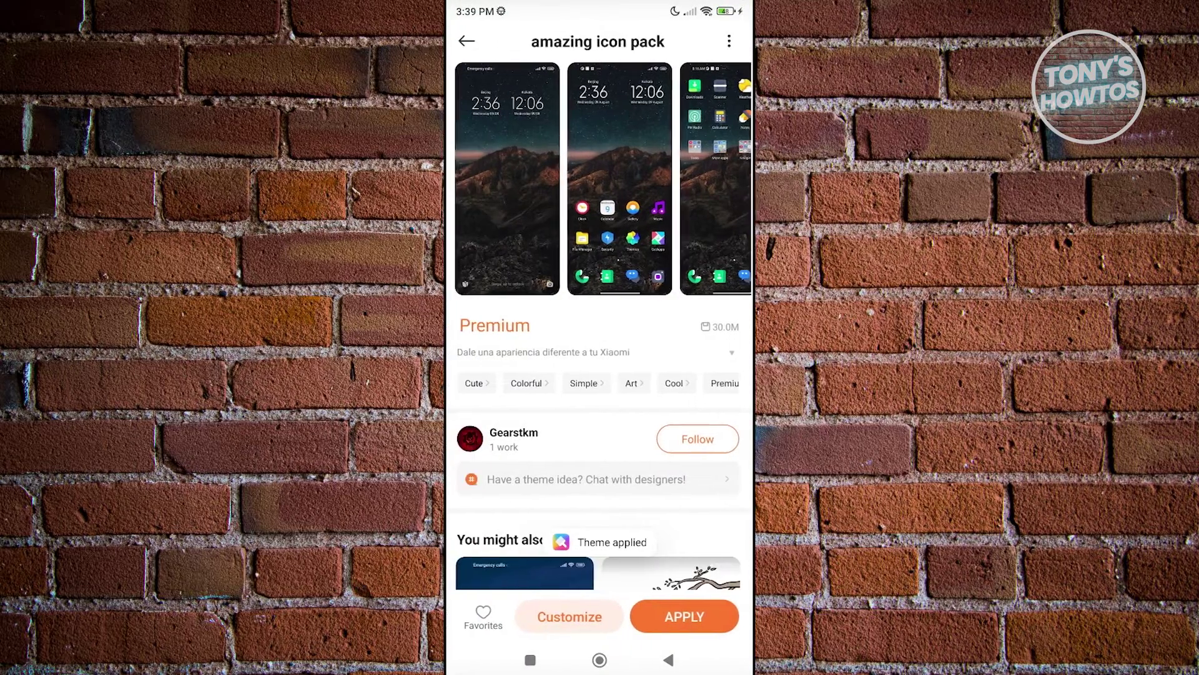
left_click(686, 615)
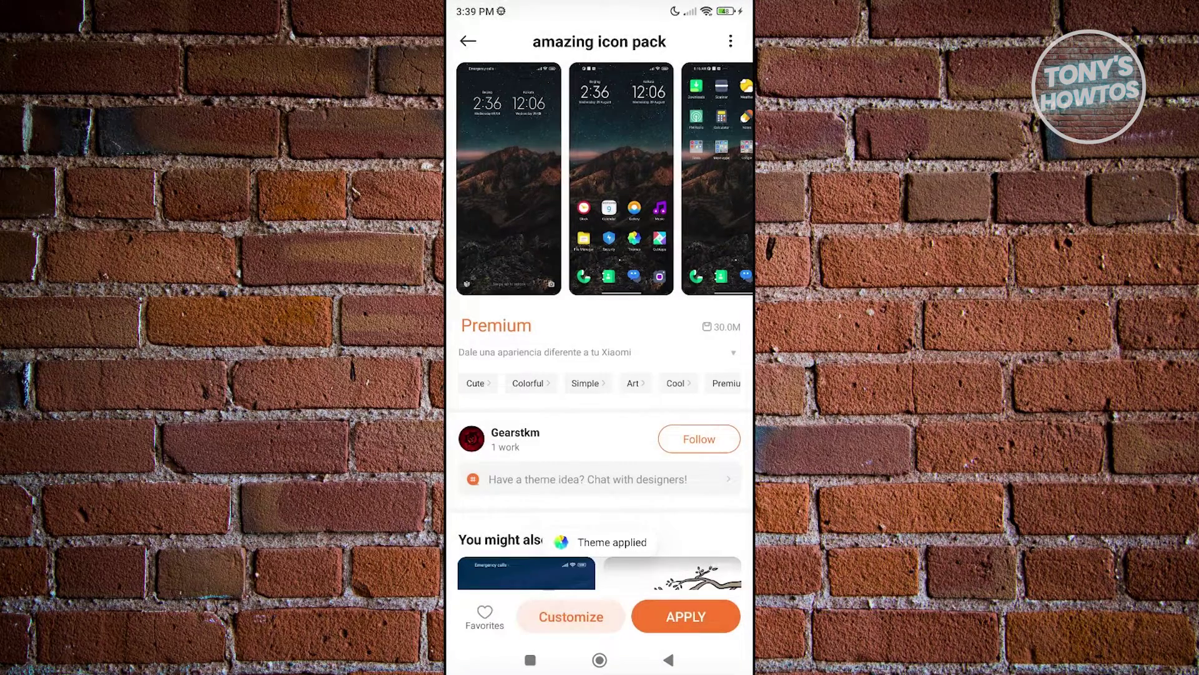
left_click(600, 660)
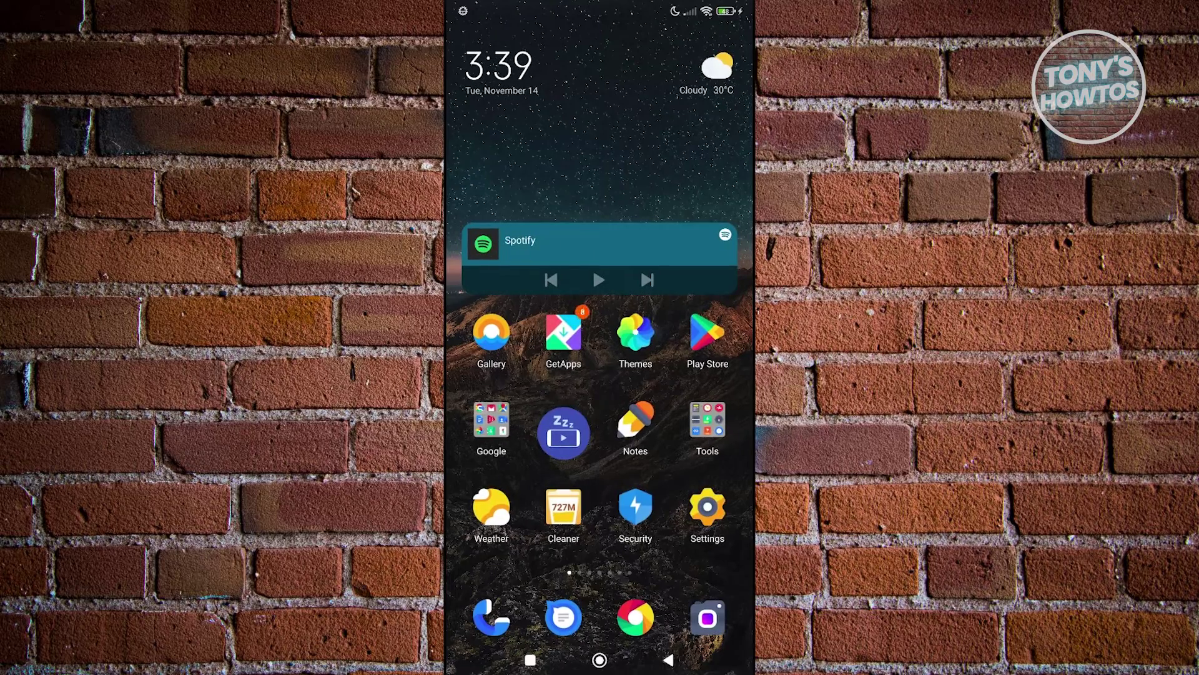
- Pull down the control center from the top-right edge to check its blurred transparency
left_click_drag(694, 10, 694, 375)
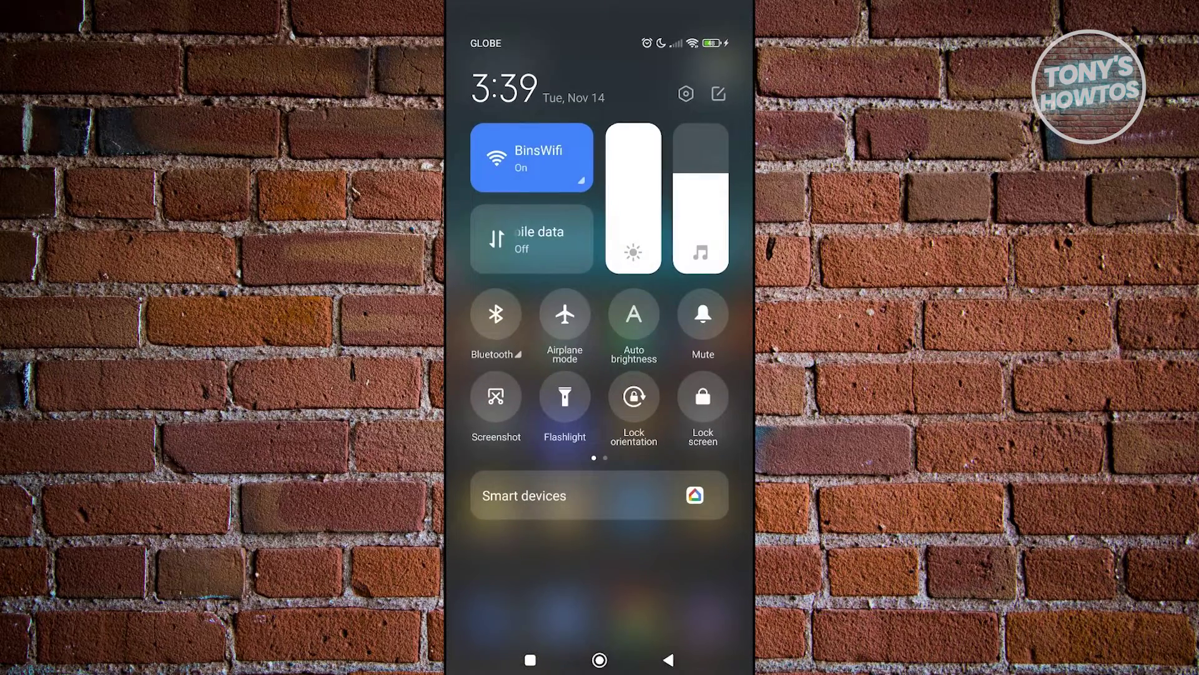